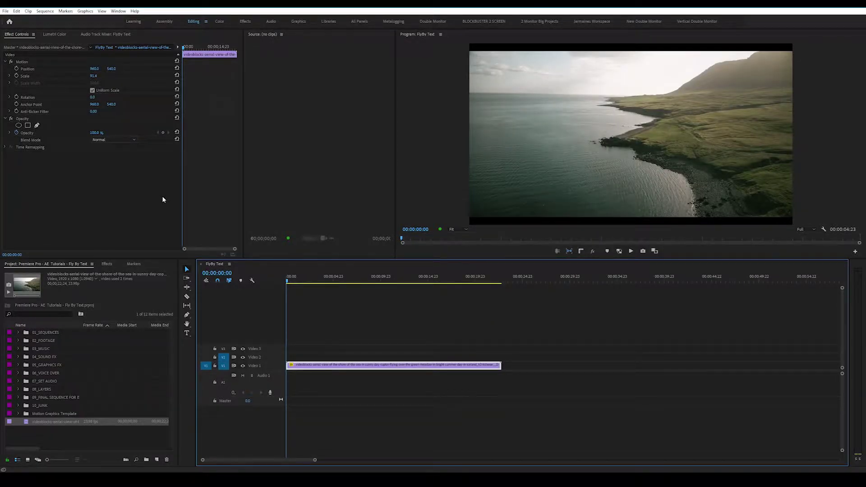
# - Create a white 'THE COAST' text box over the aerial footage and reveal its Text settings
pyautogui.click(186, 333)
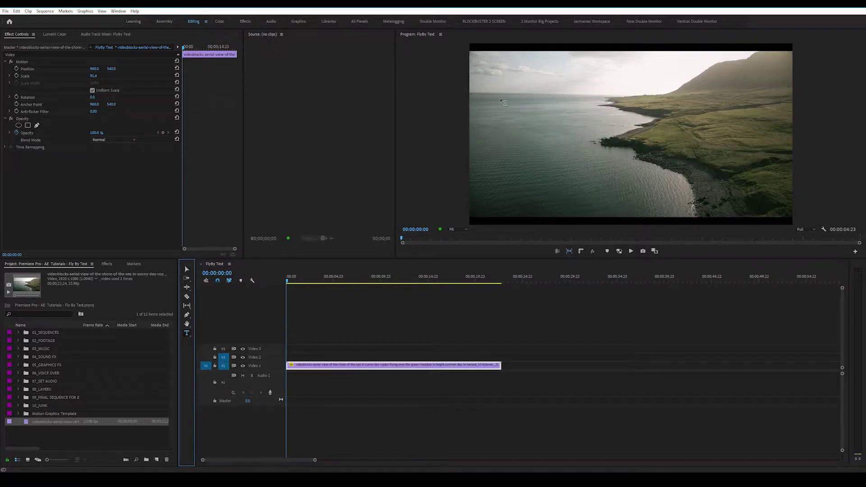
pyautogui.moveTo(502, 99); pyautogui.dragTo(774, 175)
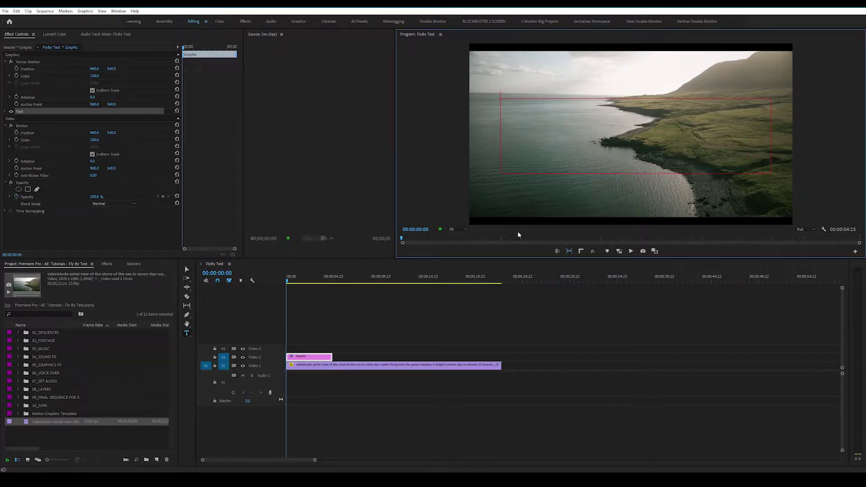
pyautogui.write('the')
pyautogui.press('BackSpace')
pyautogui.press('BackSpace')
pyautogui.press('BackSpace')
pyautogui.write('THE COAST')
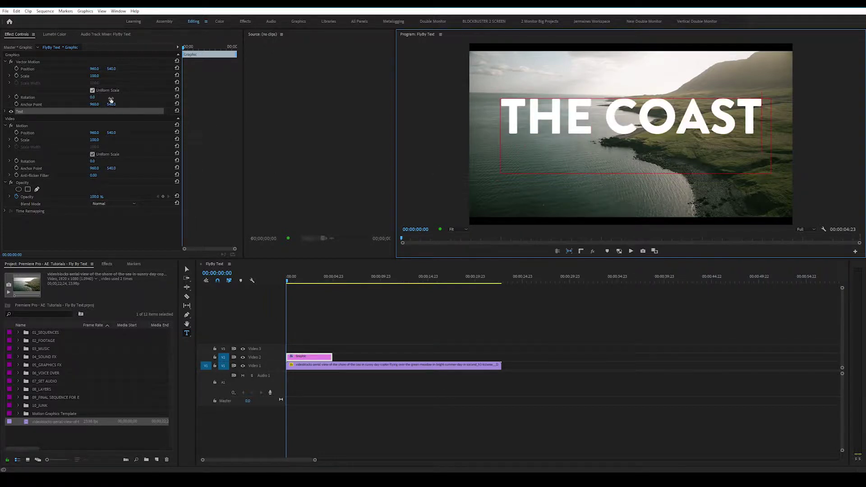
pyautogui.click(10, 112)
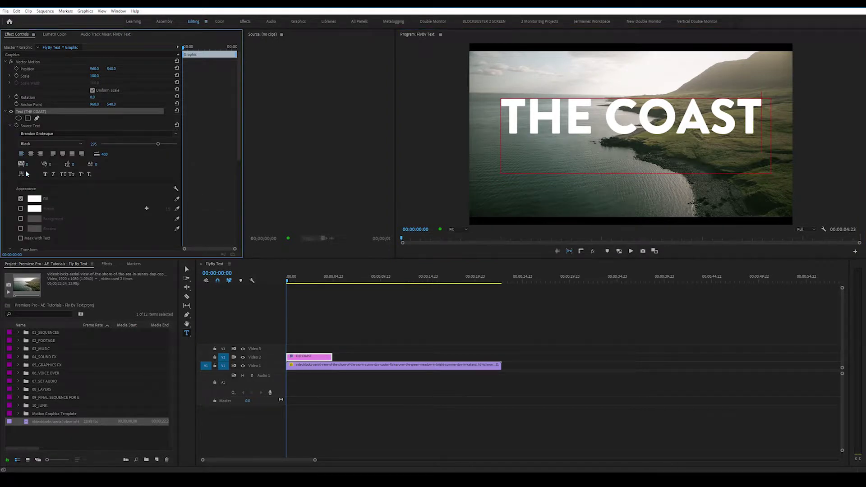
pyautogui.hotkey('ctrl', 'shift', 'a')
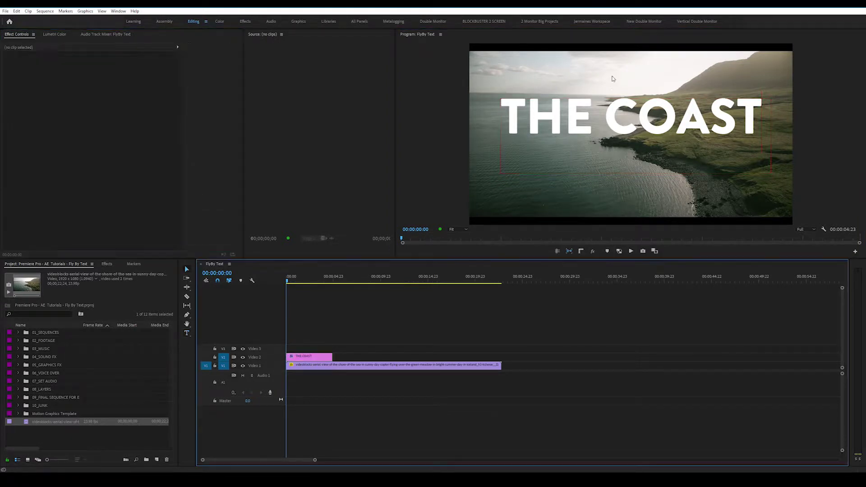
# - Nudge THE COAST title down and slightly left, and raise its font size from 295 to 302
pyautogui.click(626, 118)
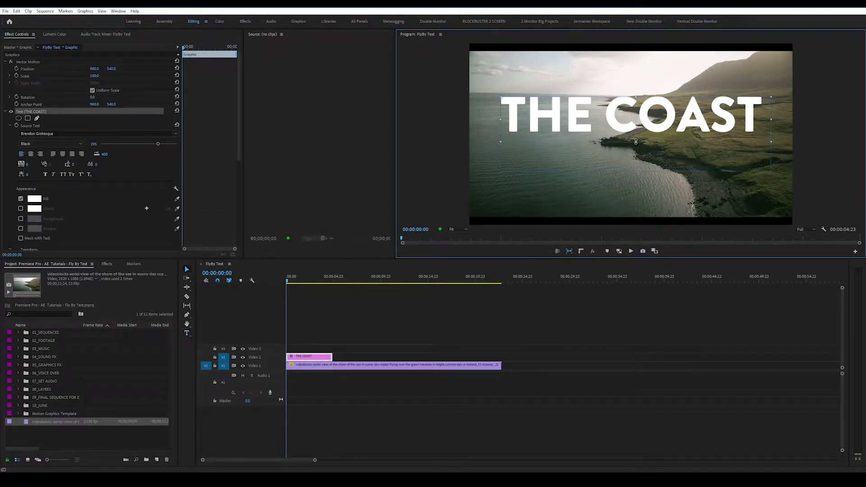
pyautogui.moveTo(634, 110); pyautogui.dragTo(630, 139)
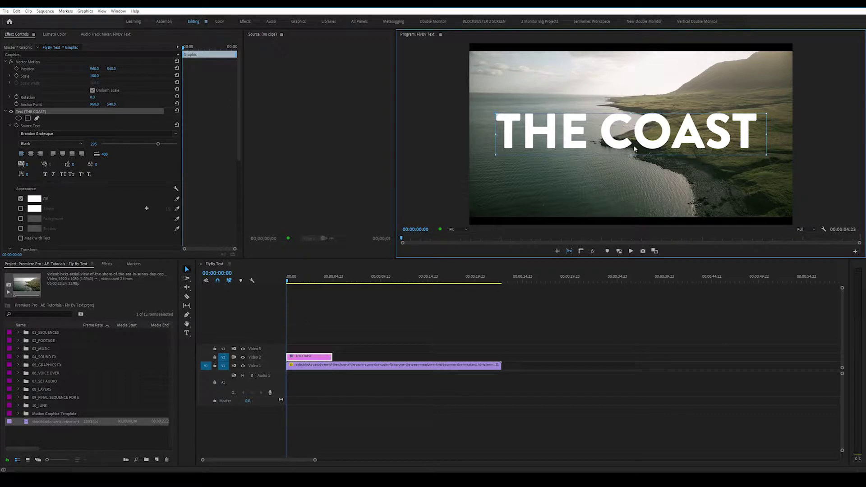
pyautogui.doubleClick(627, 127)
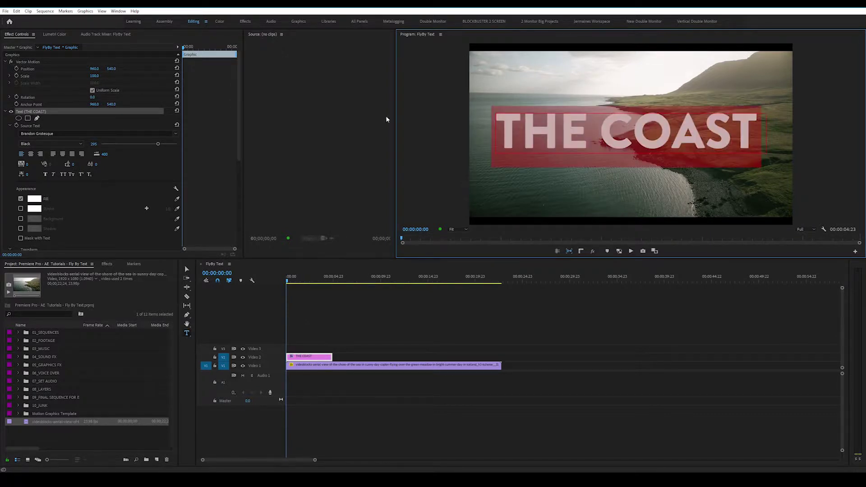
pyautogui.moveTo(157, 145); pyautogui.dragTo(160, 145)
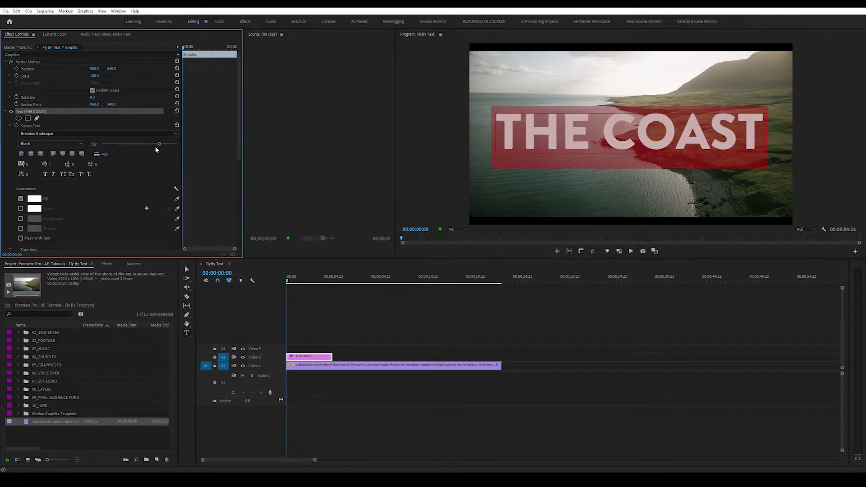
pyautogui.click(306, 357)
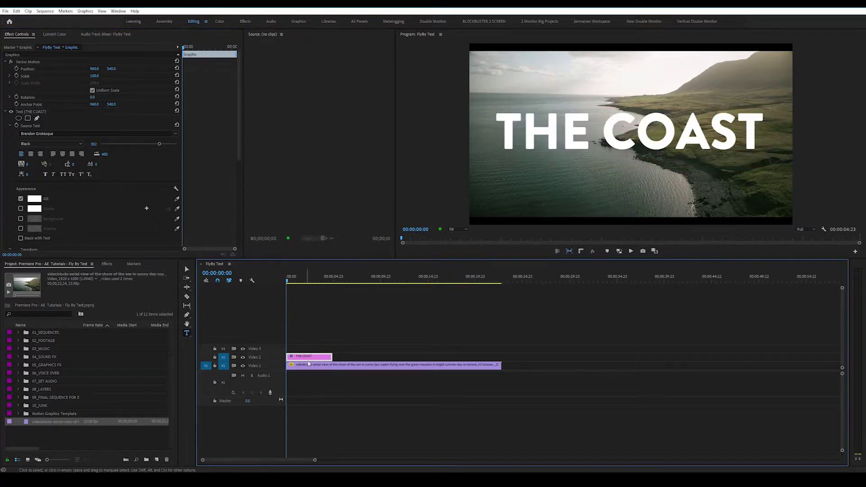
# - Find Basic 3D among the Perspective video effects and drop it onto THE COAST title
pyautogui.click(107, 264)
pyautogui.write('3D')
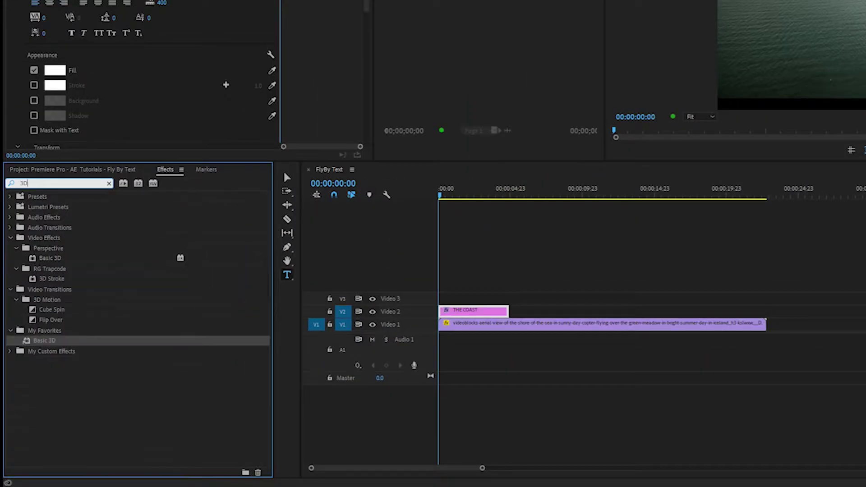
pyautogui.click(38, 258)
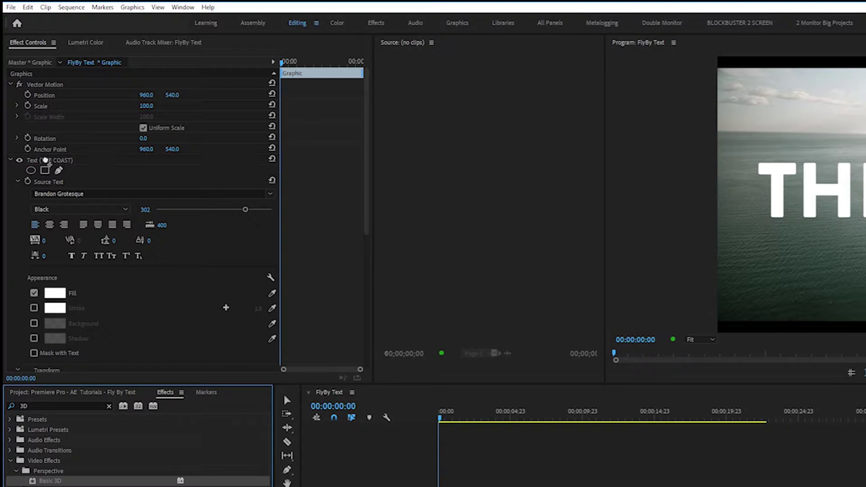
pyautogui.moveTo(49, 160); pyautogui.dragTo(49, 160)
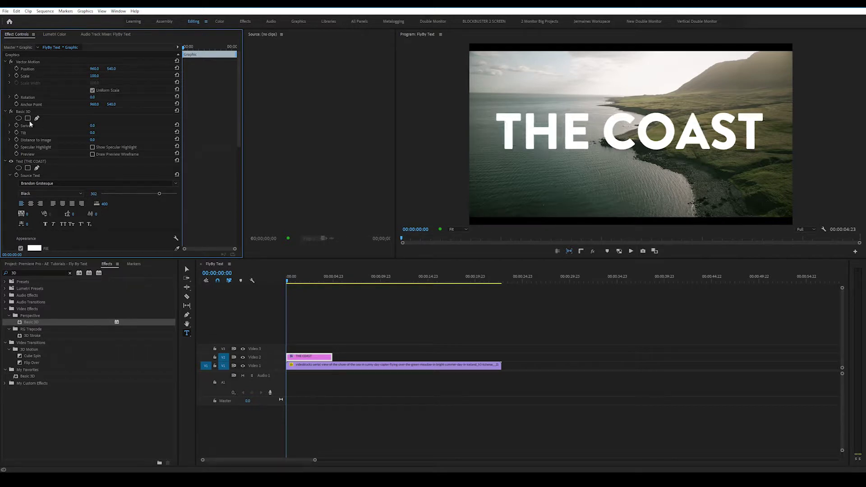
# - Keyframe Distance to Image from 0 at the start to -100 on the clip's last frame
pyautogui.click(16, 140)
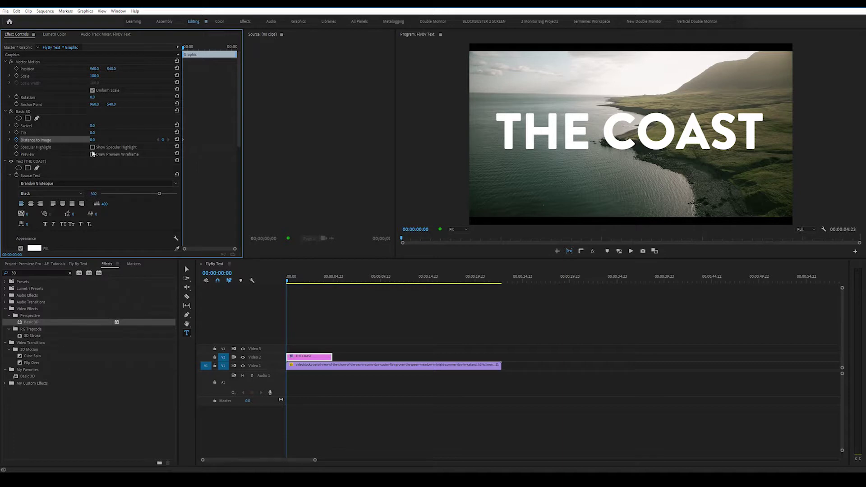
pyautogui.press('End')
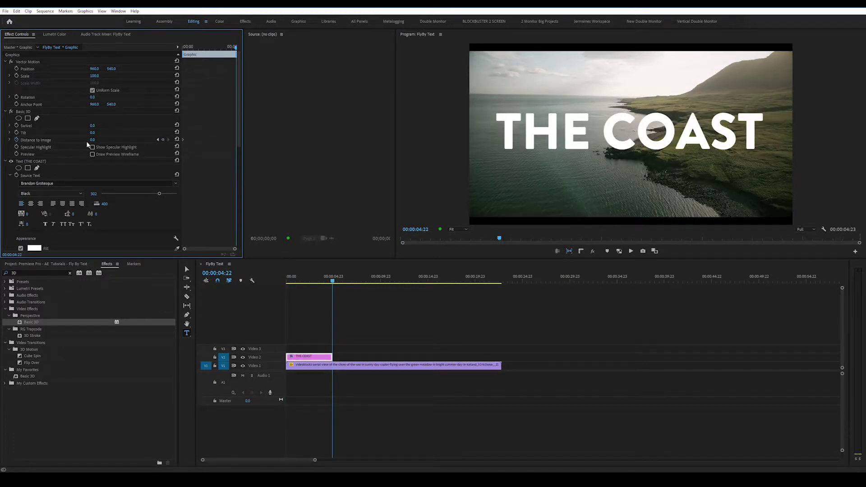
pyautogui.moveTo(92, 139); pyautogui.dragTo(234, 141)
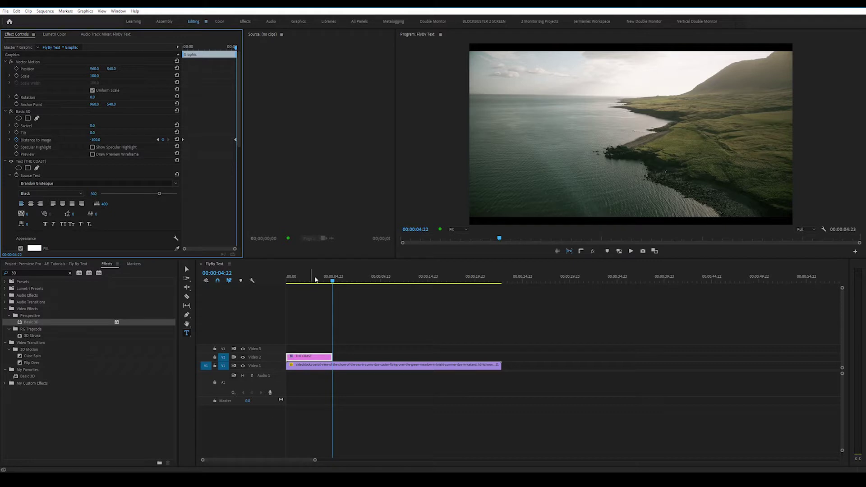
pyautogui.moveTo(298, 278); pyautogui.dragTo(287, 277)
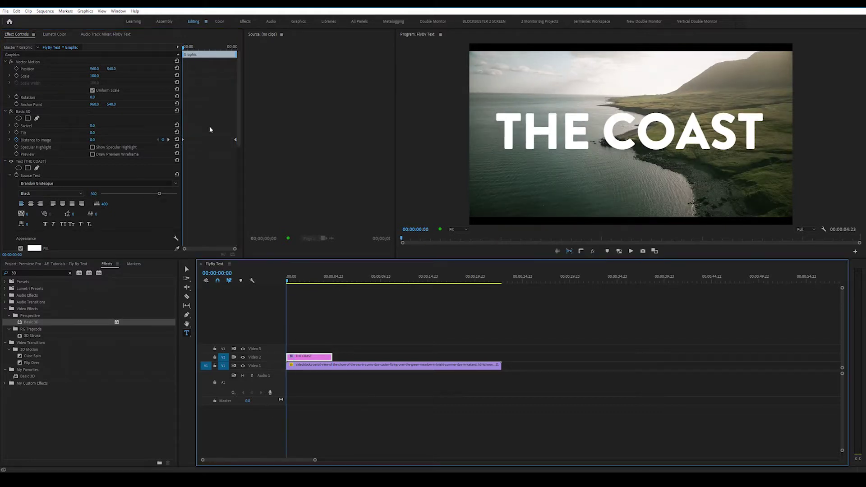
pyautogui.press('space')
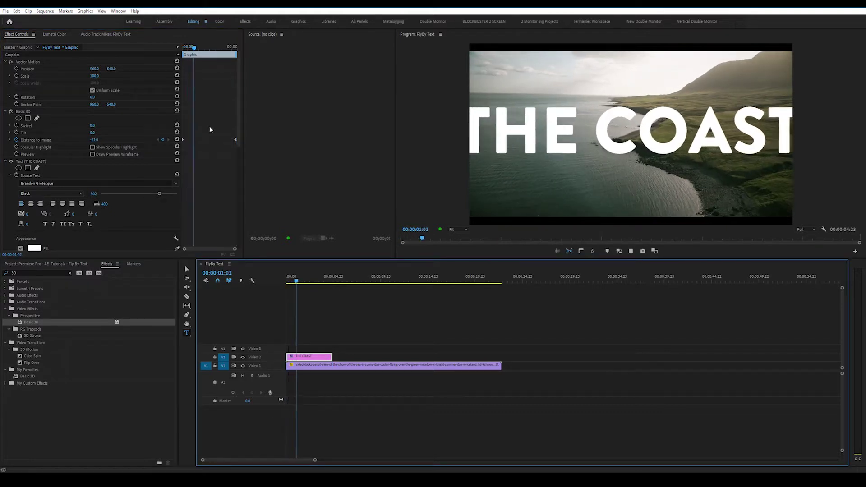